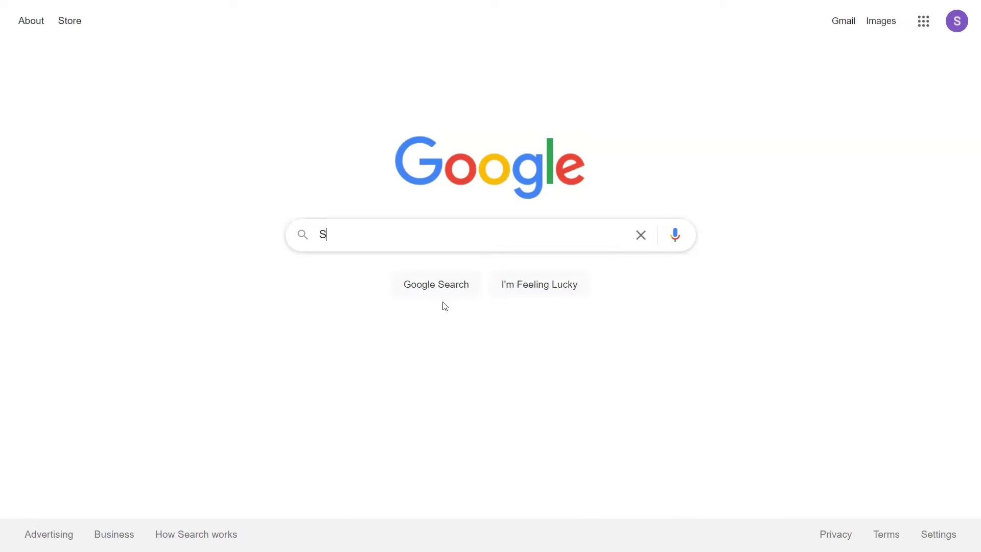
Search Google for "SysTools PST Converter".
type("ysTools PST Converter")
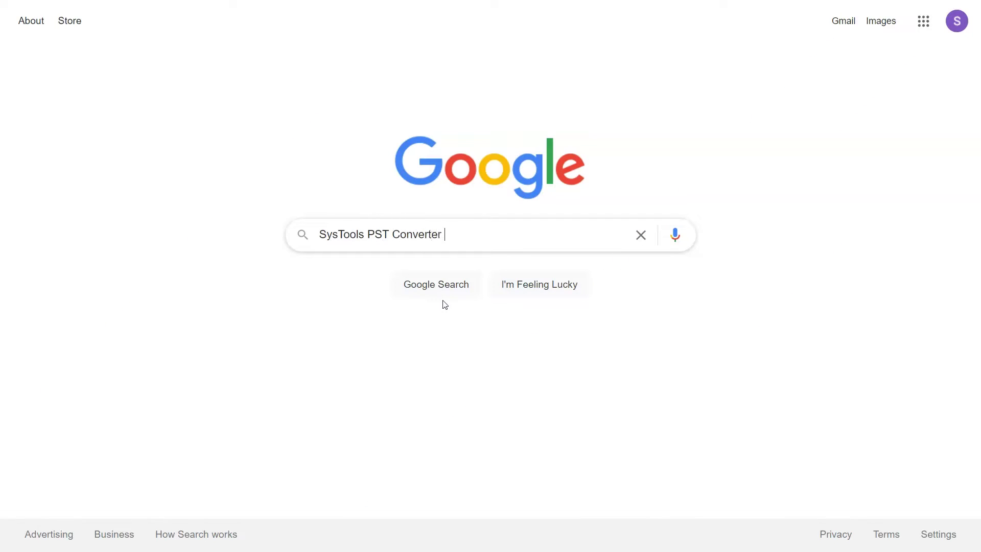
left_click(436, 285)
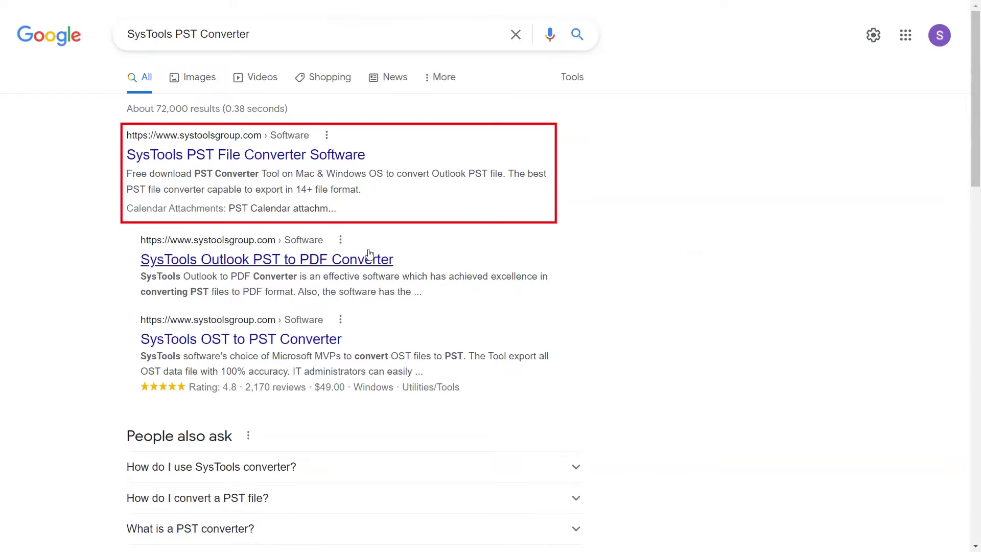
Go to the SysTools PST File Converter Software page and download pst-converter.exe.
left_click(207, 155)
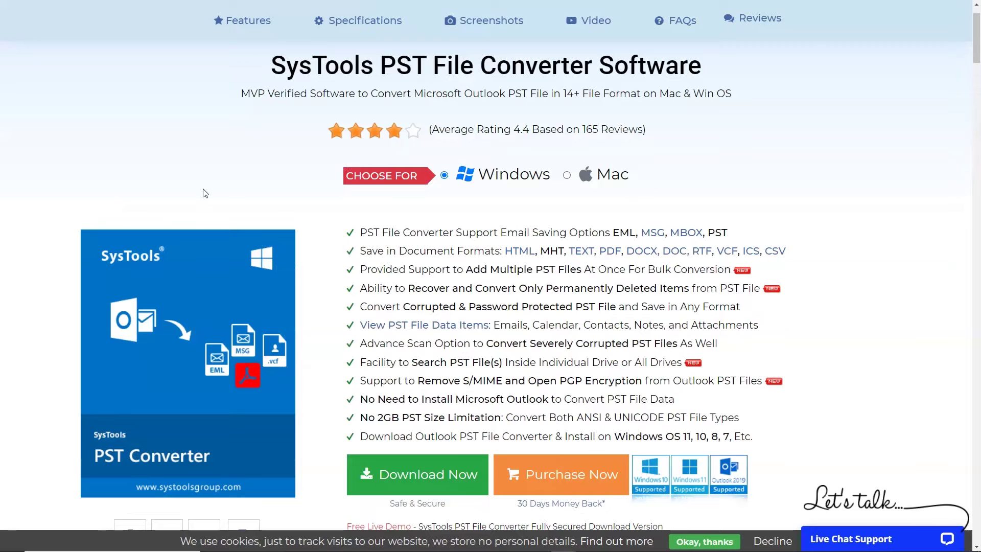
left_click(416, 475)
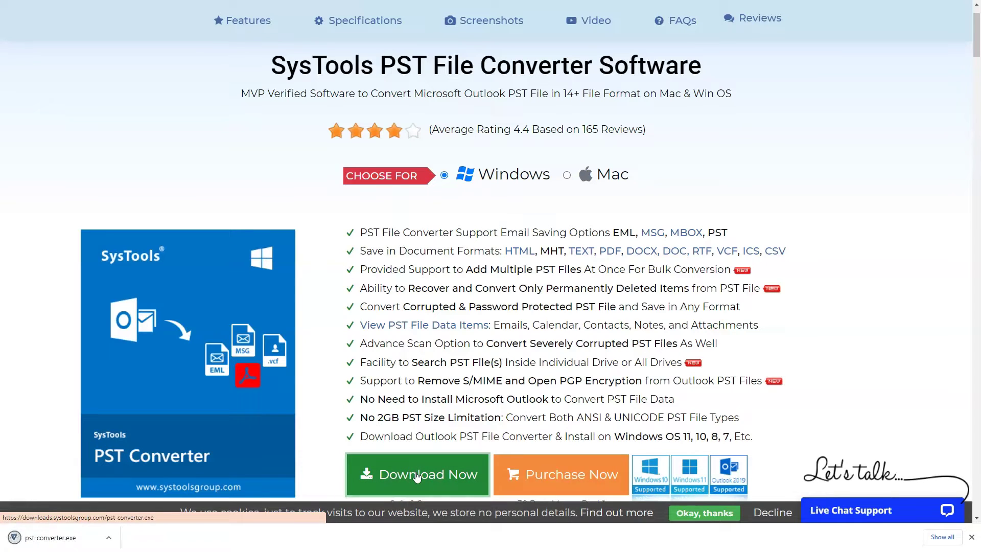
Run pst-converter.exe, accept the licence, and install SysTools PST Converter v6.0 with default settings.
left_click(40, 546)
left_click(546, 364)
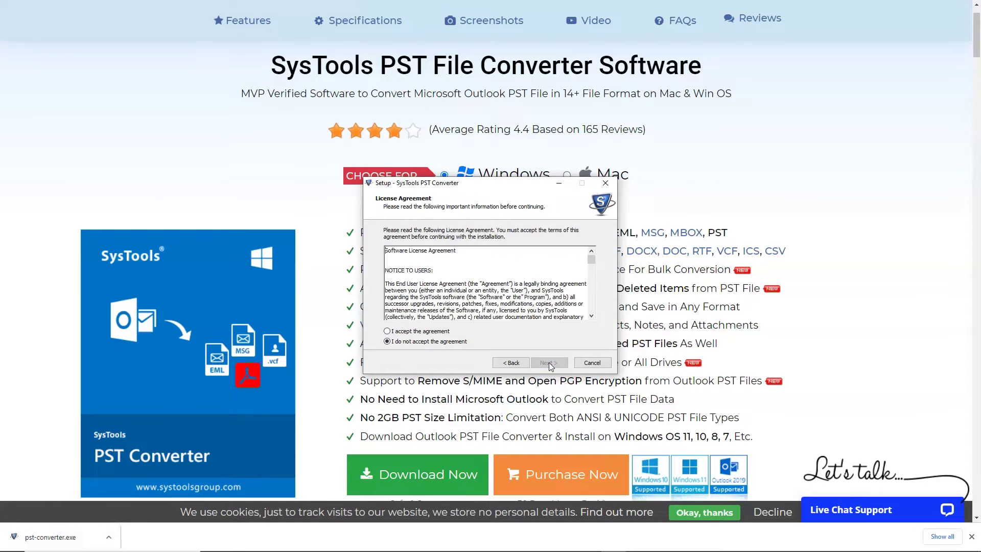
left_click(386, 331)
left_click(549, 363)
left_click(556, 364)
left_click(556, 364)
left_click(551, 363)
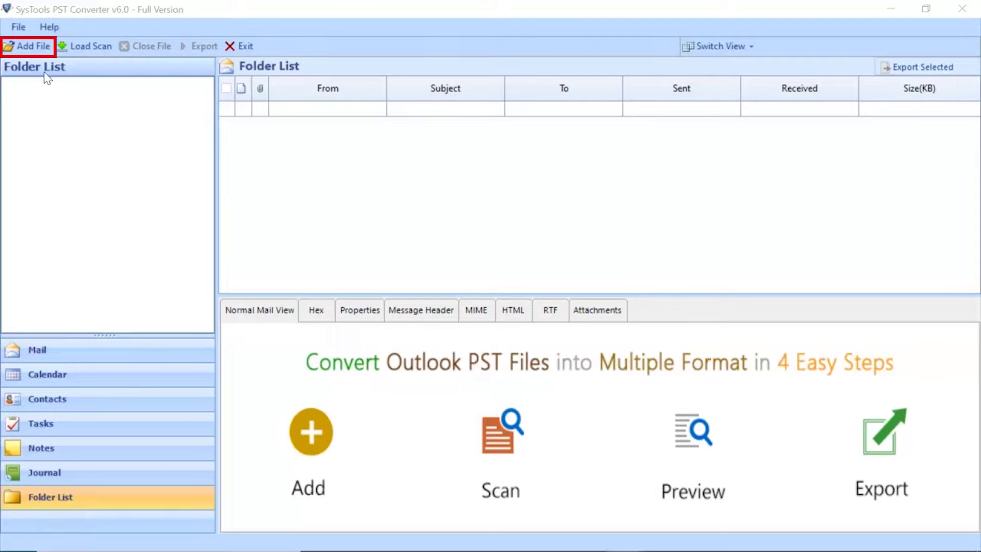
Pick GISOUTLOOK.pst (240 MB) from Desktop\Data file PST in the Add File dialog.
left_click(35, 45)
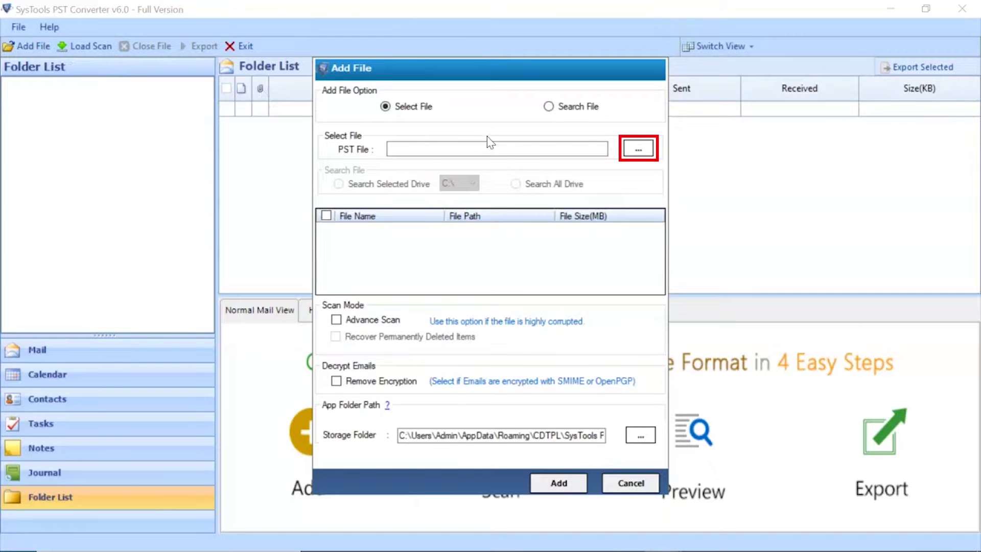
left_click(639, 149)
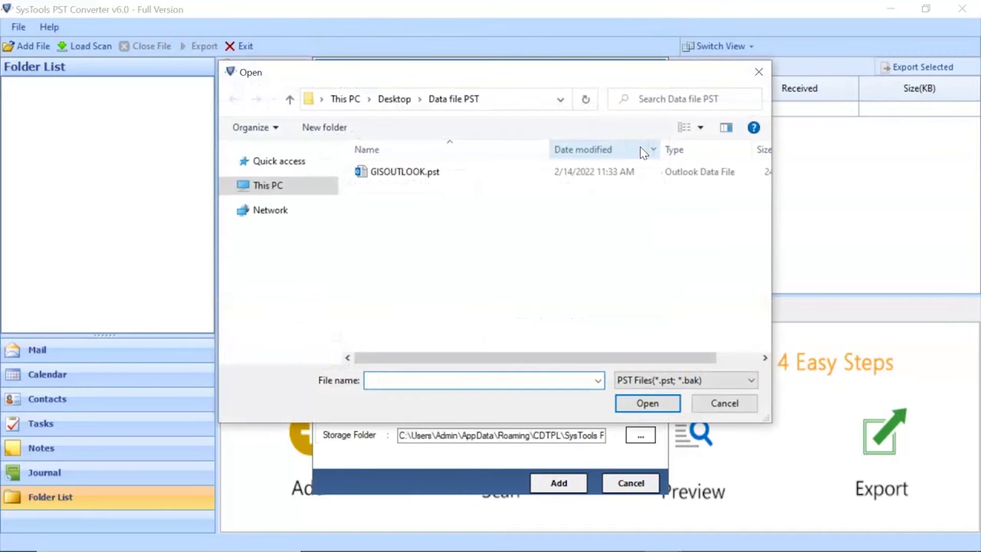
left_click(398, 174)
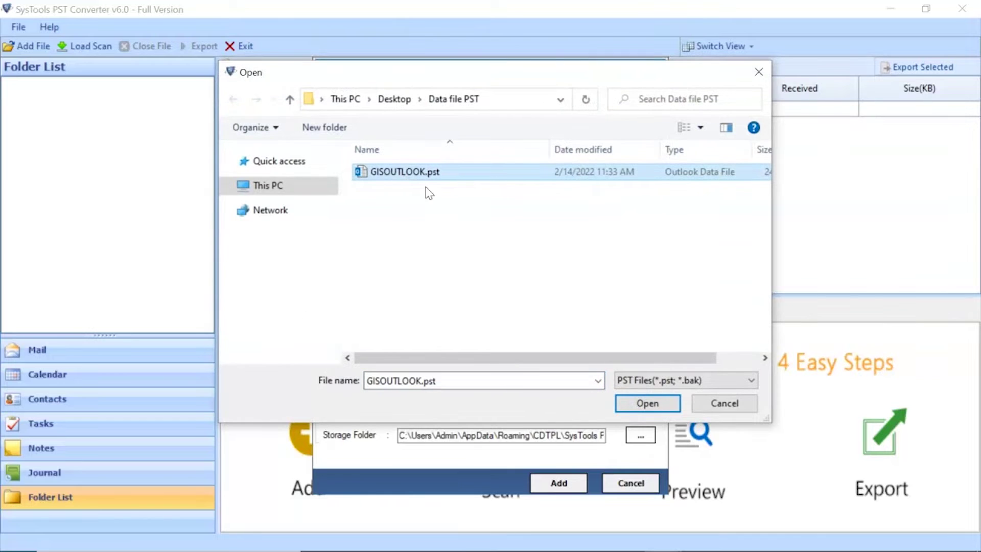
left_click(646, 403)
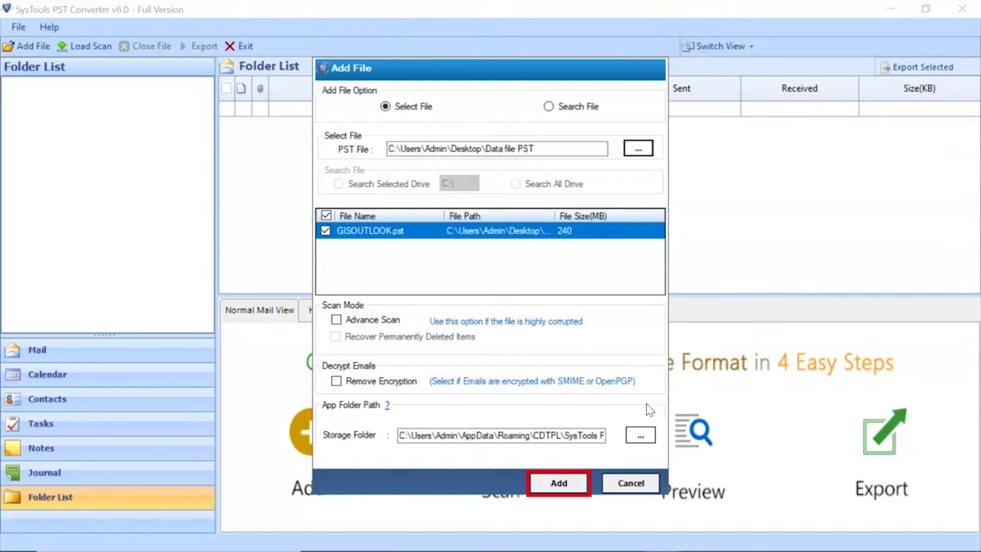
Add GISOUTLOOK.pst using its previous scan and view the Inbox's 118 emails.
left_click(558, 482)
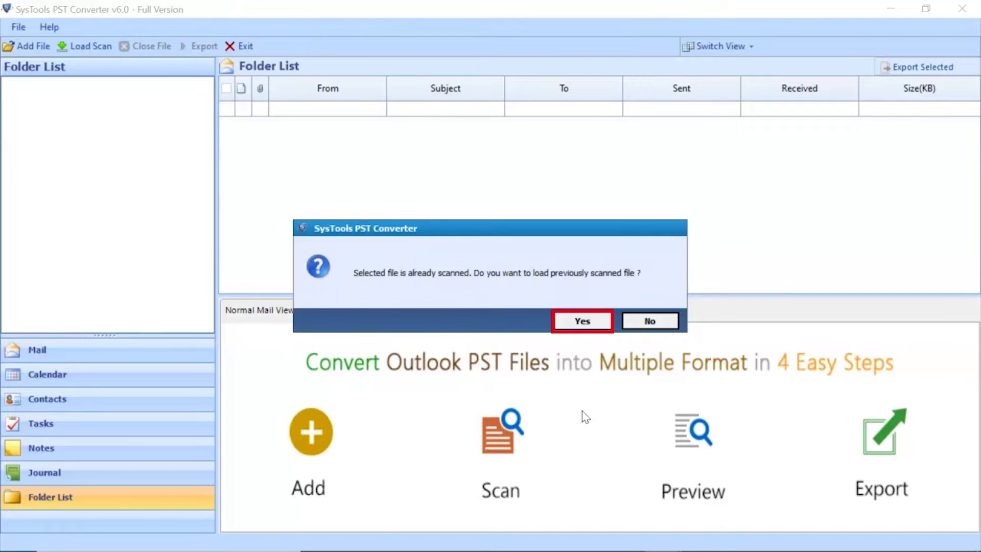
left_click(583, 322)
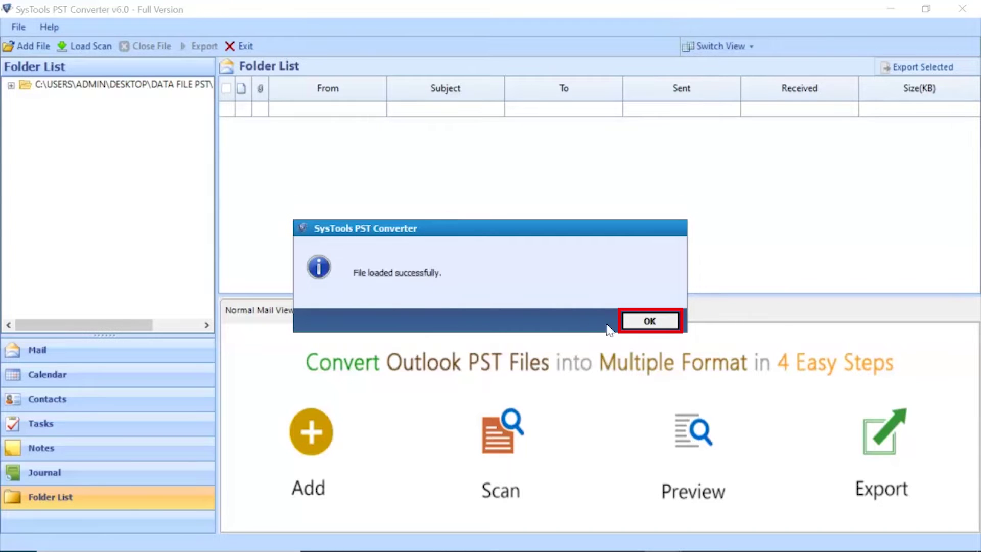
left_click(649, 323)
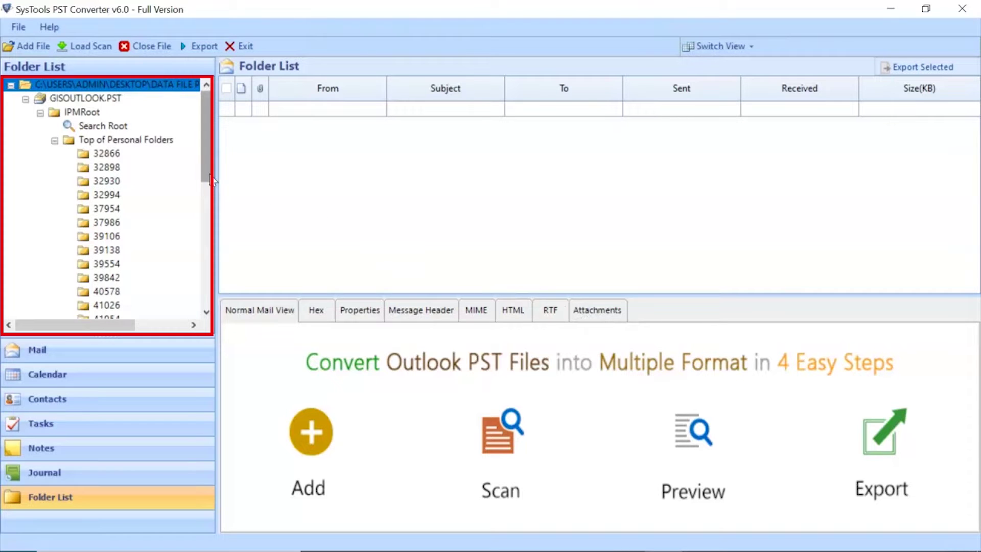
left_click_drag(206, 177, 207, 311)
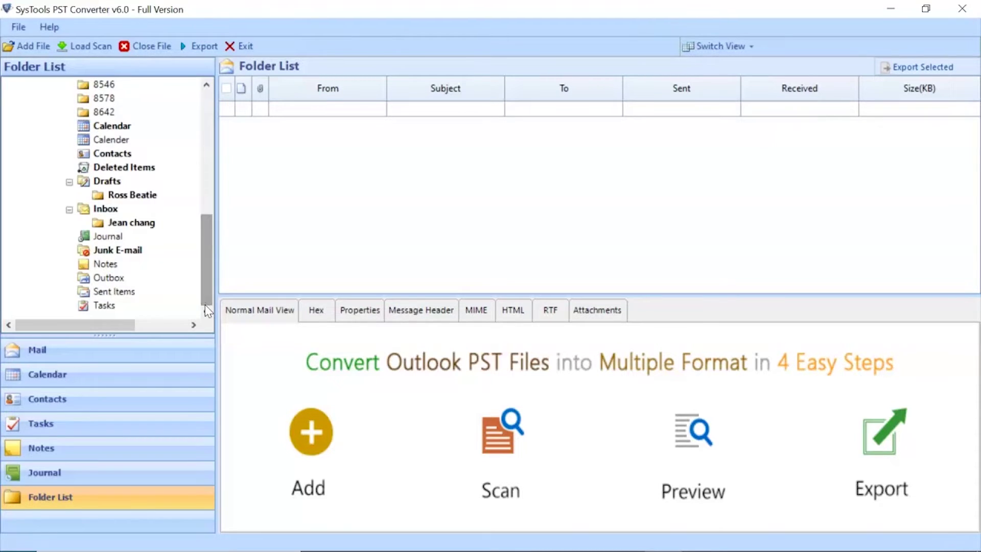
left_click(104, 210)
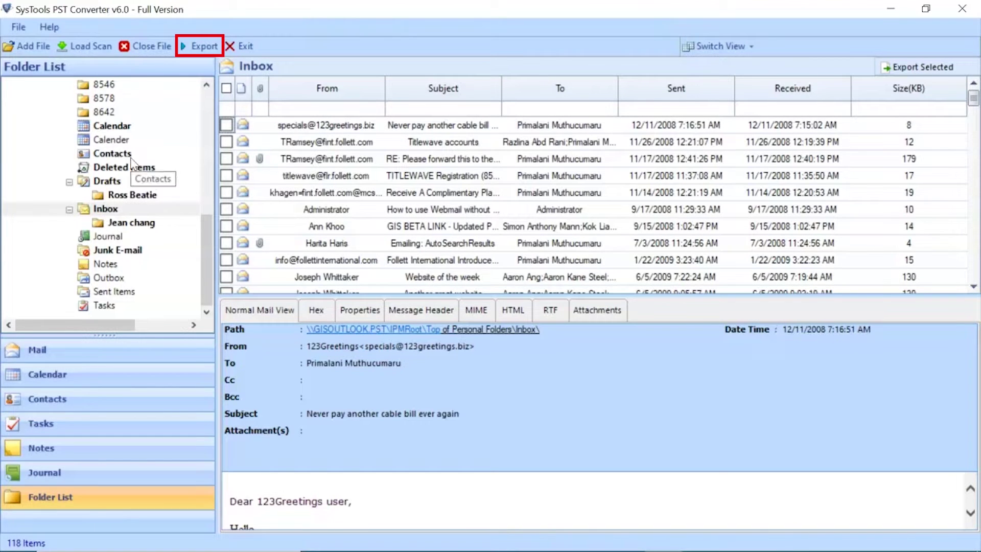
In Export Option, check only the Contacts folder under Top of Personal Folders.
left_click(204, 54)
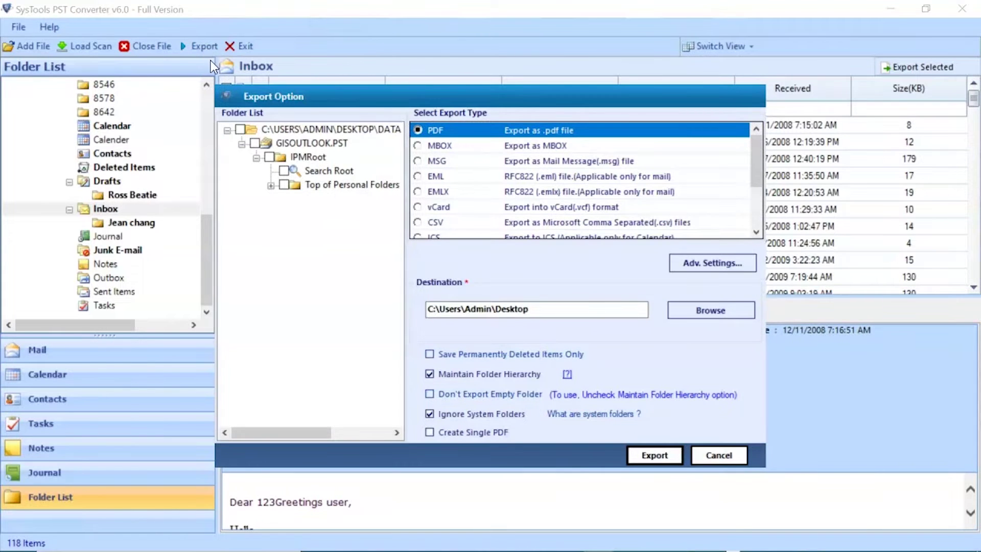
left_click(271, 185)
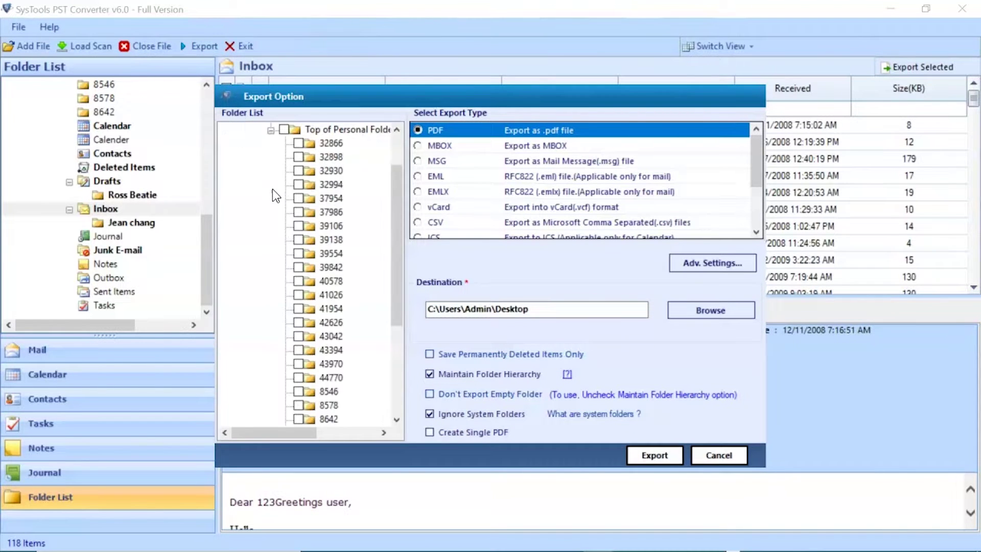
left_click_drag(400, 209, 395, 314)
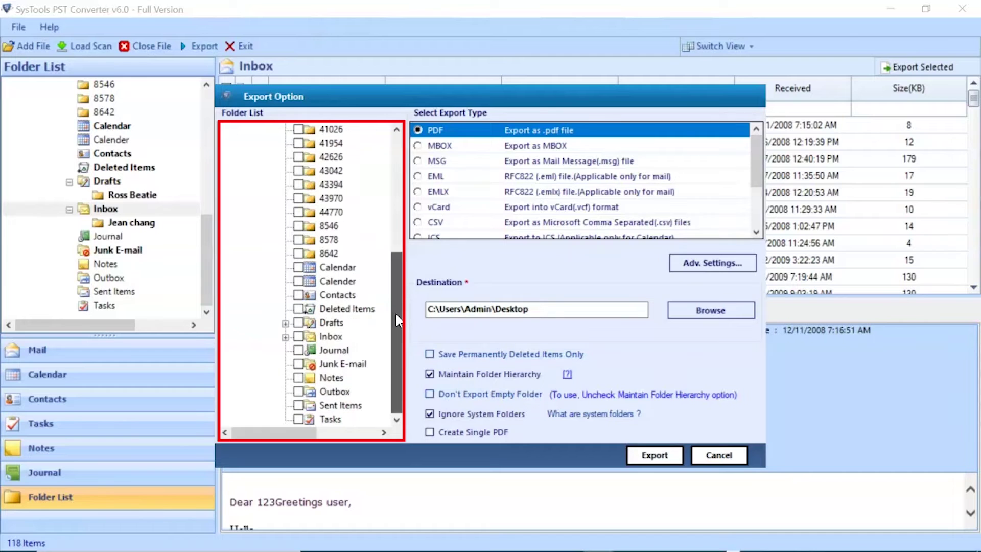
left_click(297, 296)
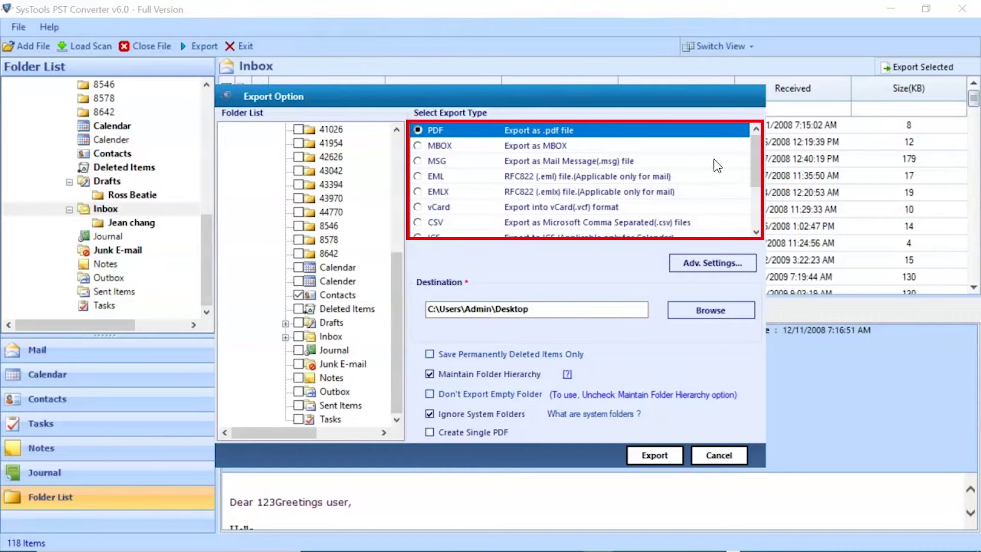
mouse_move(756, 161)
left_mouse_down()
mouse_move(760, 205)
mouse_move(759, 166)
left_mouse_up()
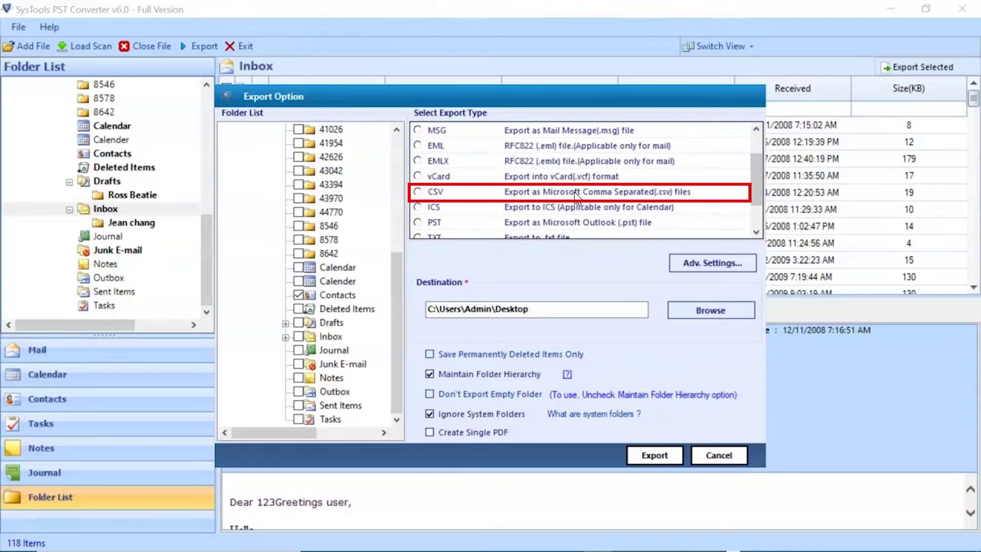
Choose CSV as the export type with destination C:\Users\Admin\Desktop\Converted Files.
left_click(418, 193)
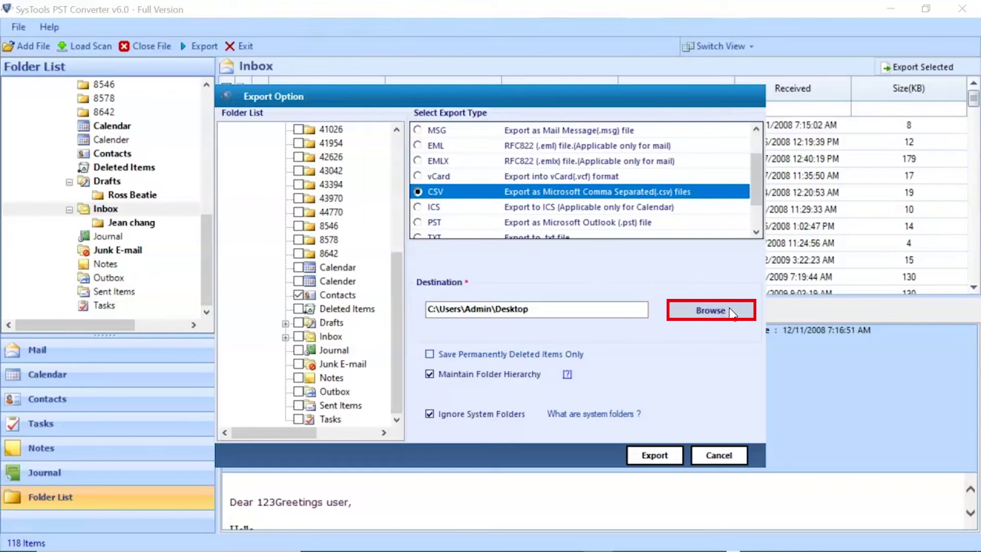
left_click(710, 308)
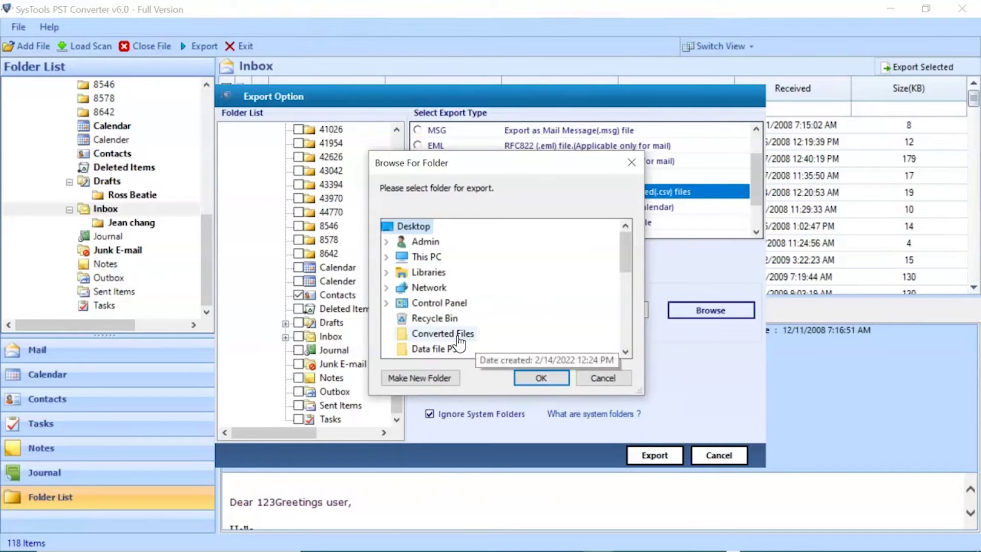
left_click(459, 340)
left_click(547, 382)
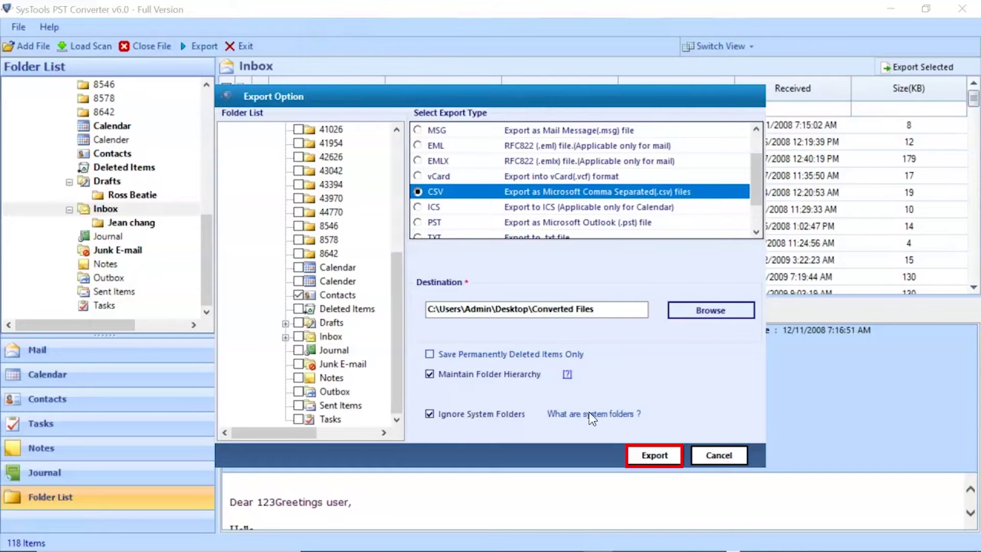
Export the 341 contacts to CSV and save the report as Exported Report.csv.
left_click(651, 453)
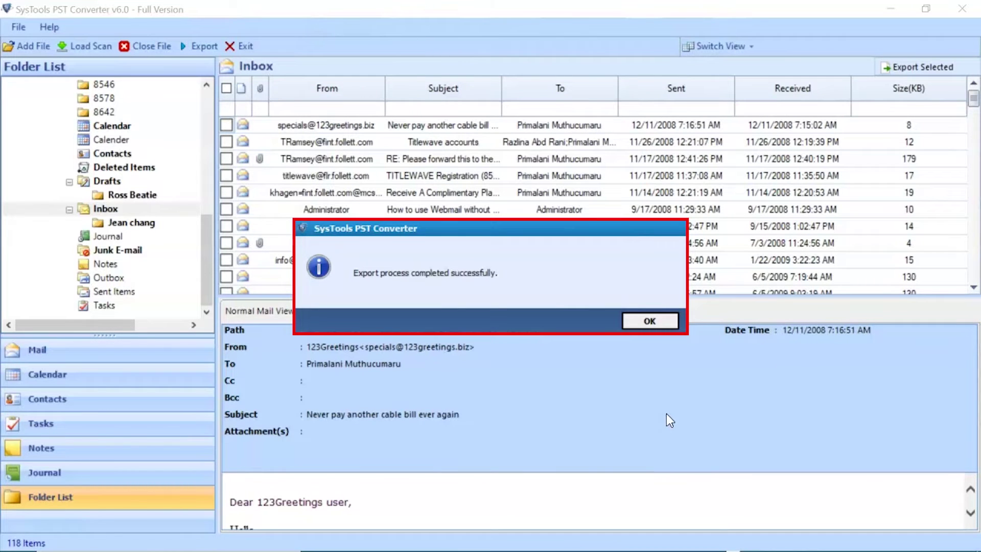
left_click(657, 322)
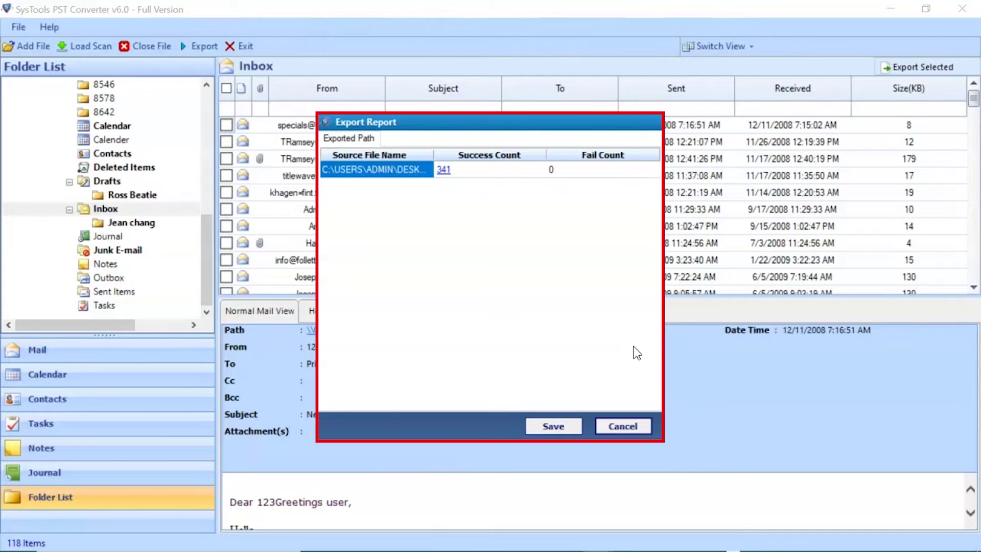
left_click(552, 426)
type("Exported Report")
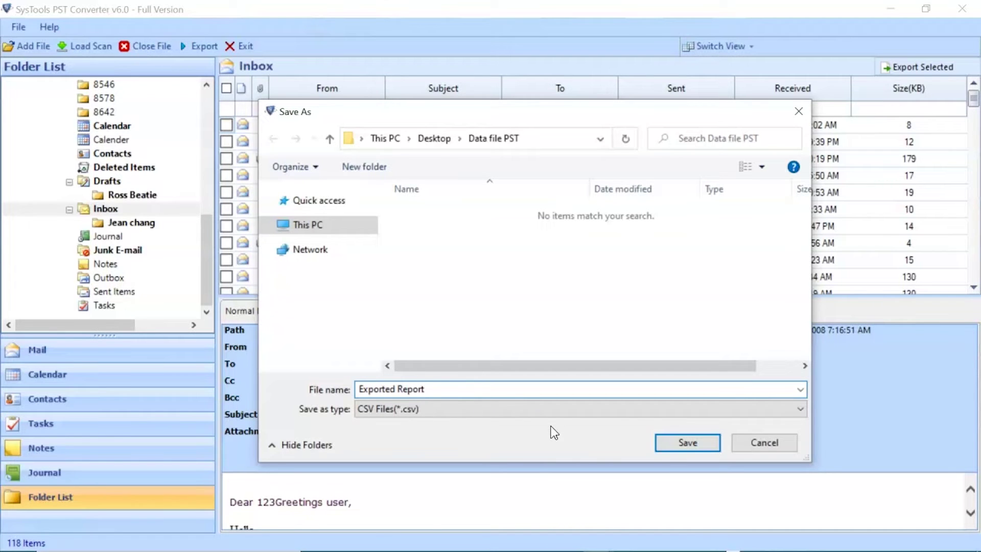
left_click(690, 442)
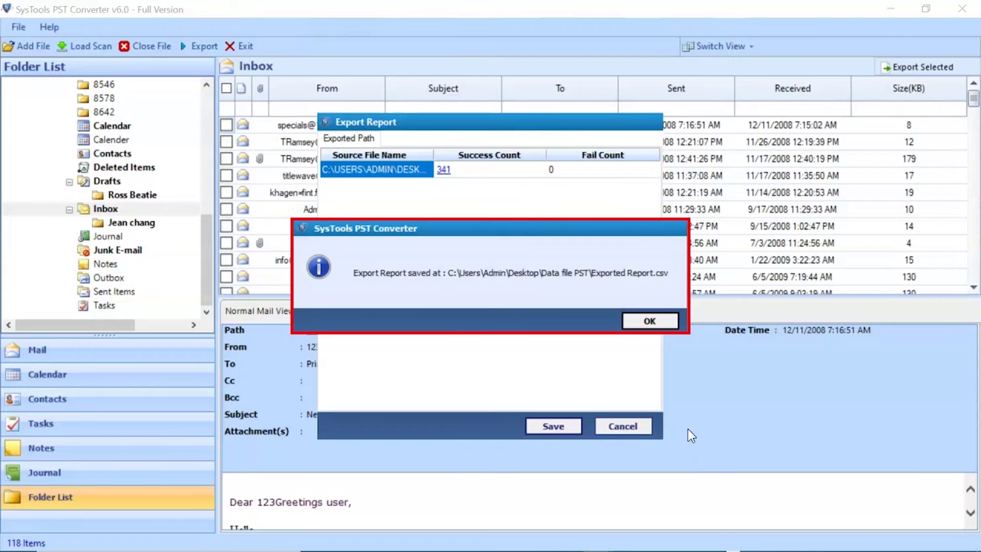
left_click(646, 322)
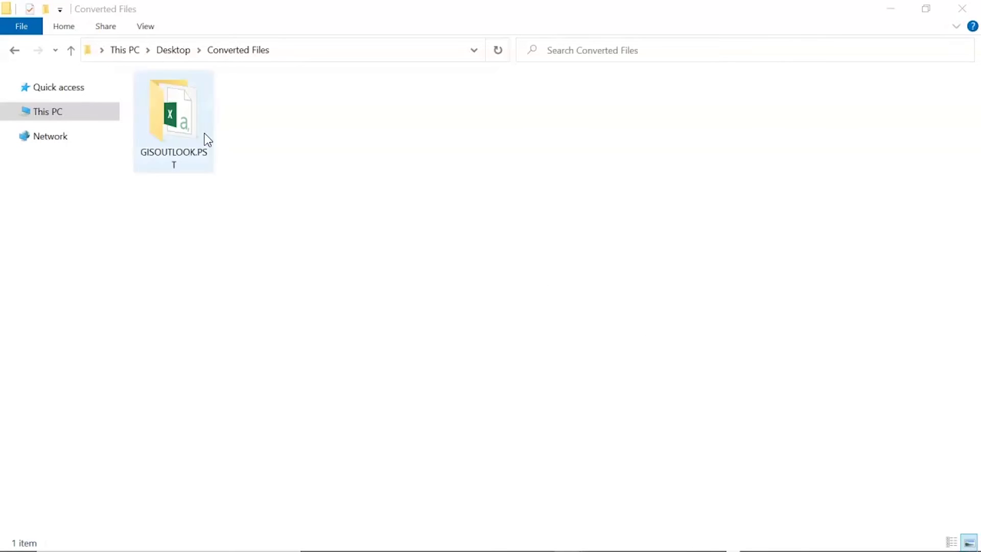
Open the GISOUTLOOK.PST folder in Converted Files and select GISOUTLOOK.csv.
left_click(181, 121)
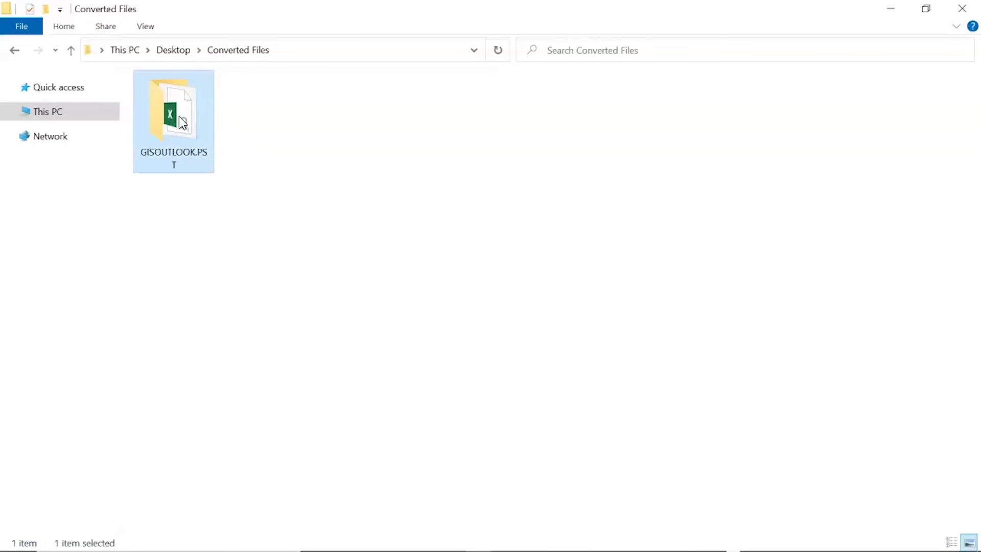
double_click(179, 117)
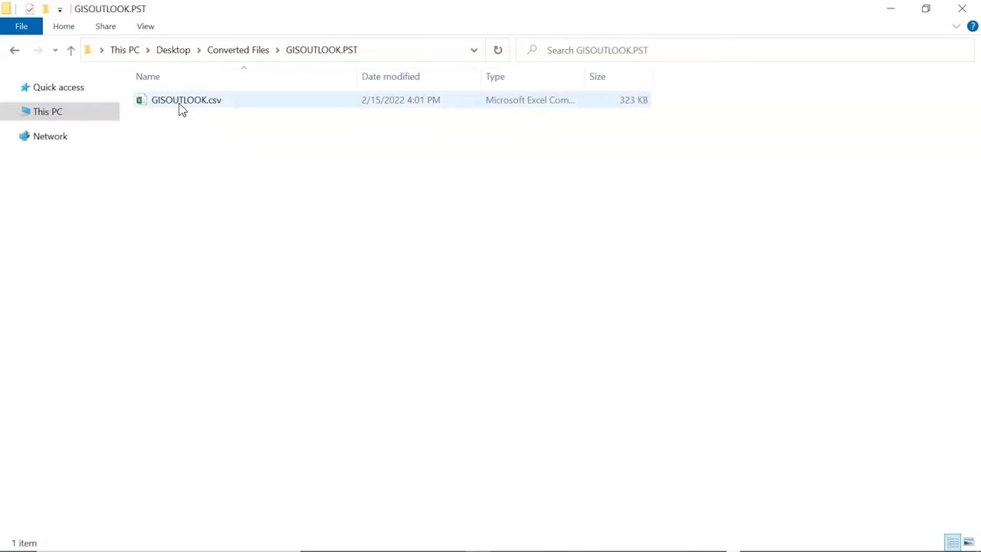
left_click(180, 99)
Open GISOUTLOOK.csv in Excel to view contact rows with Anniversary, Birthday and business phone columns.
double_click(180, 100)
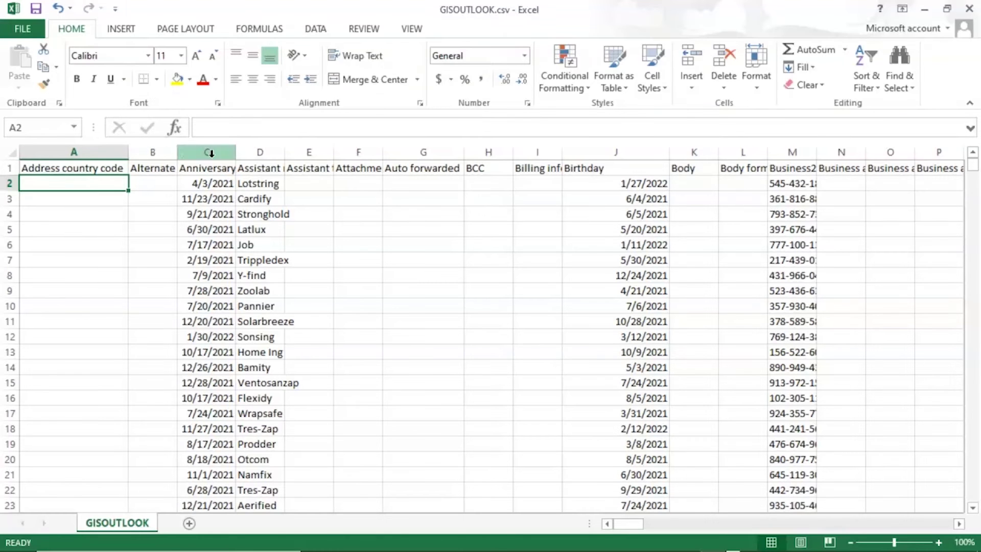